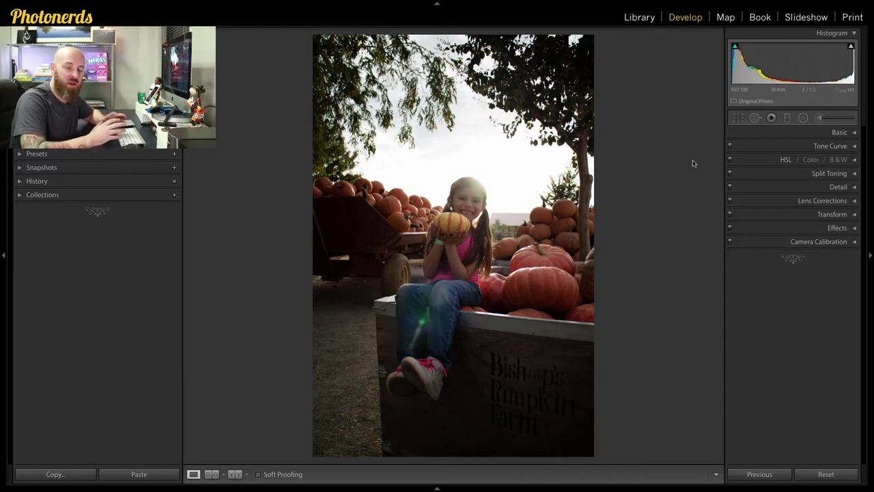
- Draw a horizontal graduated filter across the girl's face and chest, show its mask overlay, and shift the filter slightly down
{"action": "left_click", "coordinate": [787, 118]}
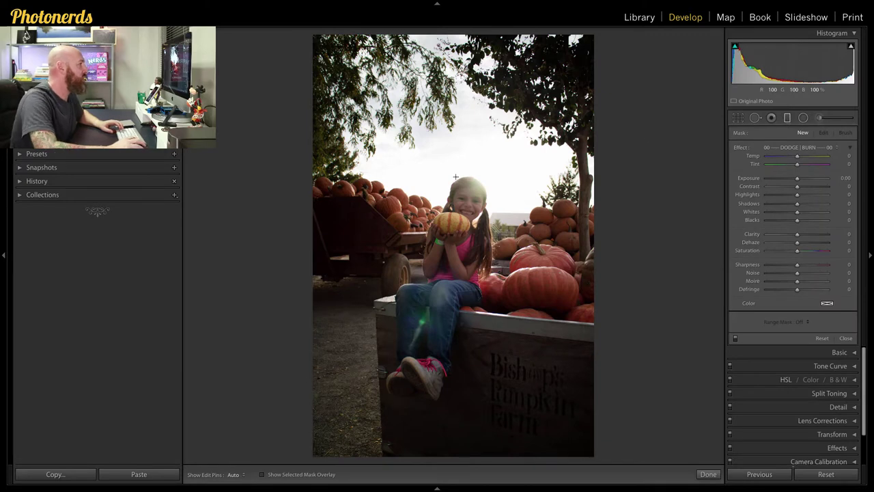
{"action": "left_click_drag", "start_coordinate": [455, 176], "coordinate": [454, 259]}
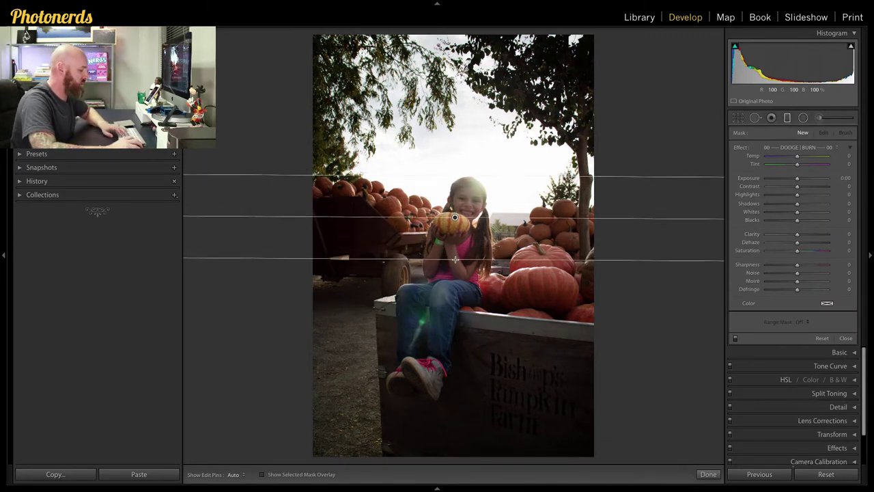
{"action": "key", "text": "o"}
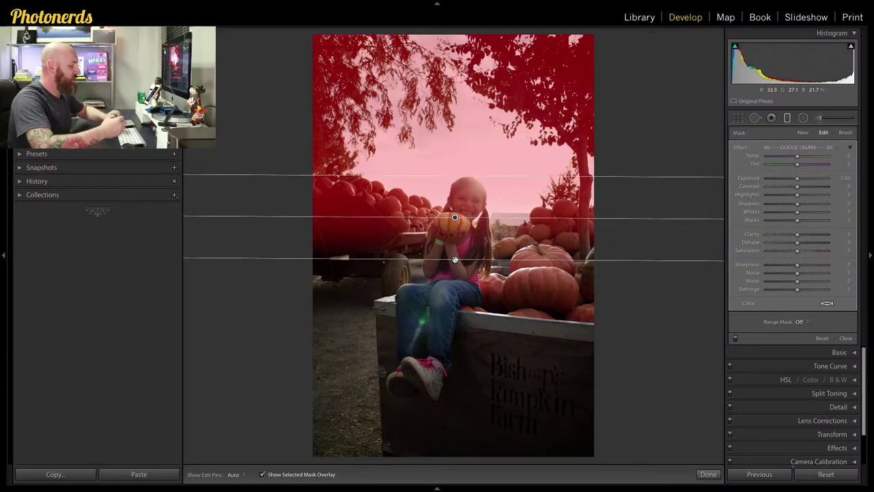
{"action": "key", "text": "o"}
{"action": "key", "text": "o"}
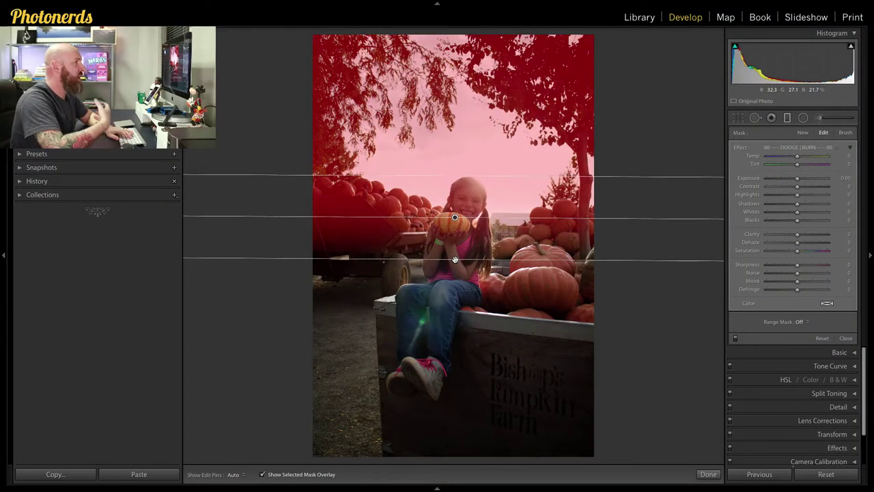
{"action": "key", "text": "o"}
{"action": "key", "text": "o"}
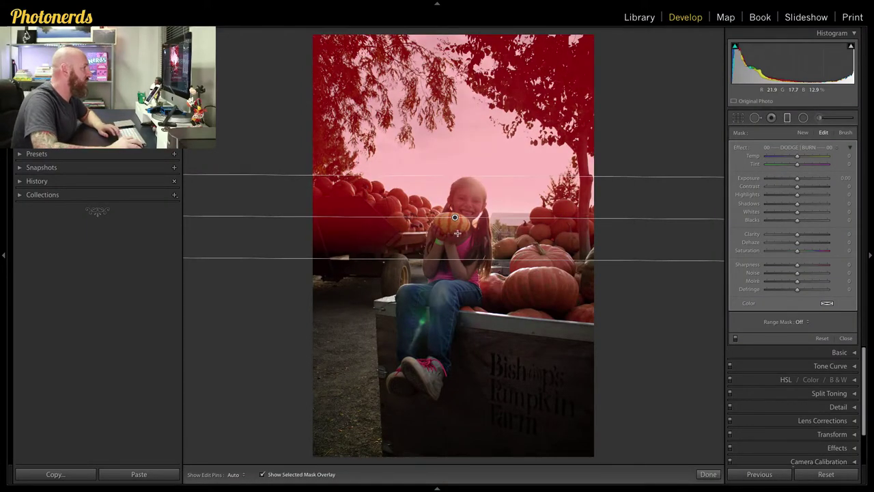
{"action": "left_click_drag", "start_coordinate": [454, 218], "coordinate": [454, 224]}
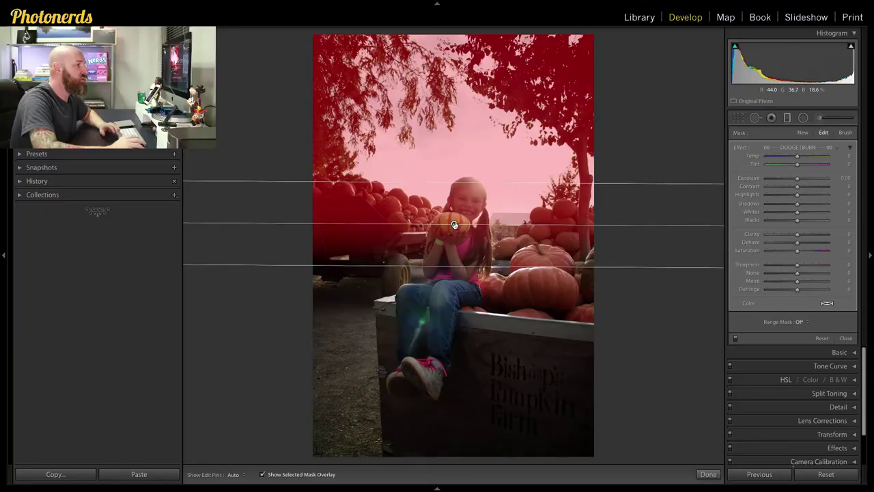
- Add a Luminance range mask to the graduated filter and limit its range to 80/100 so it targets the bright sky
{"action": "left_click", "coordinate": [808, 322]}
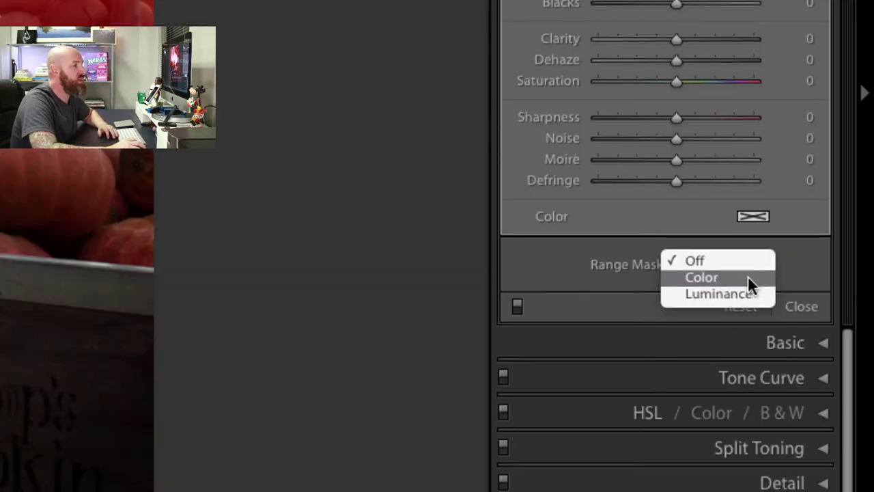
{"action": "left_click", "coordinate": [747, 291]}
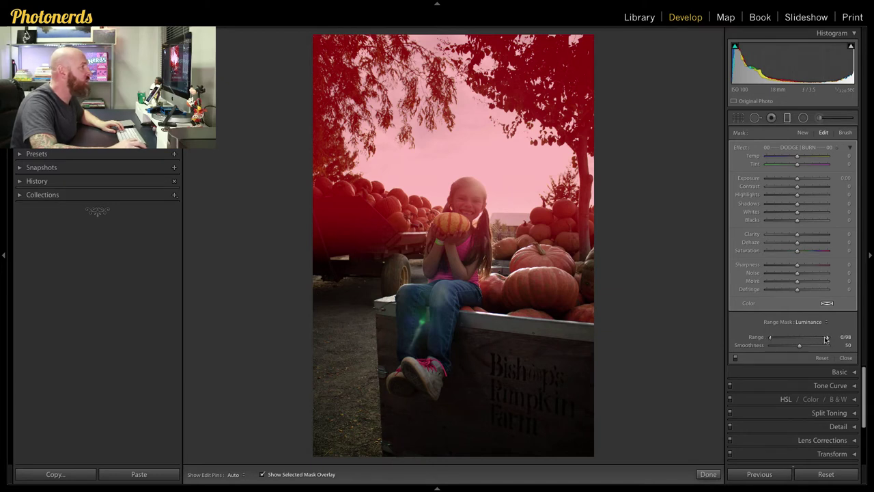
{"action": "left_click_drag", "start_coordinate": [829, 340], "coordinate": [809, 339]}
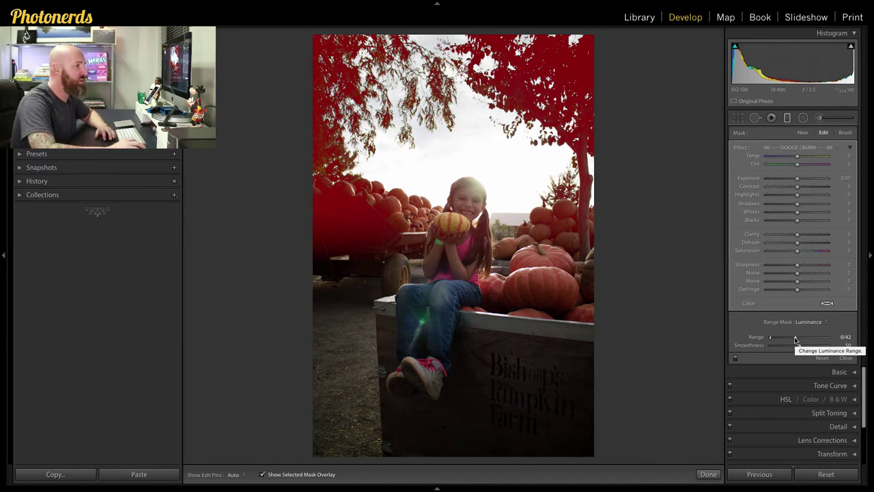
{"action": "left_click_drag", "start_coordinate": [799, 338], "coordinate": [831, 338]}
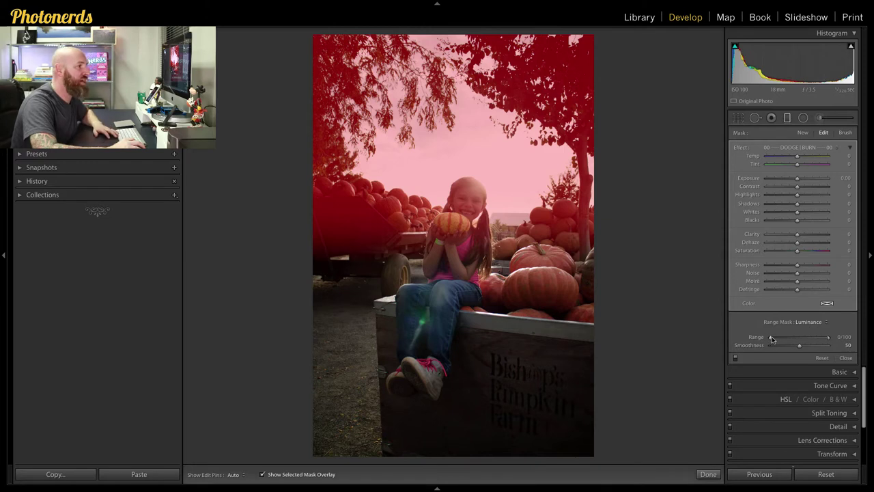
{"action": "left_click_drag", "start_coordinate": [770, 338], "coordinate": [816, 341]}
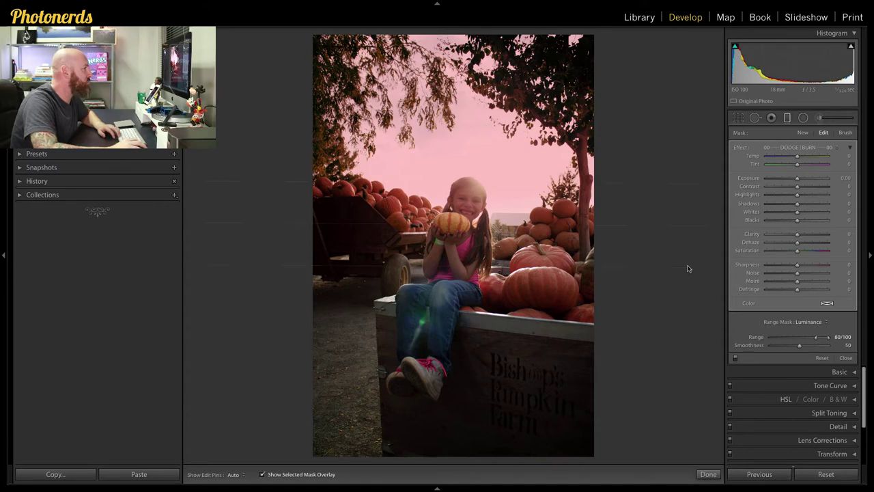
- Try different smoothness values for the range mask around the girl's head, ending at 0
{"action": "mouse_move", "coordinate": [429, 199]}
{"action": "left_click", "coordinate": [459, 208]}
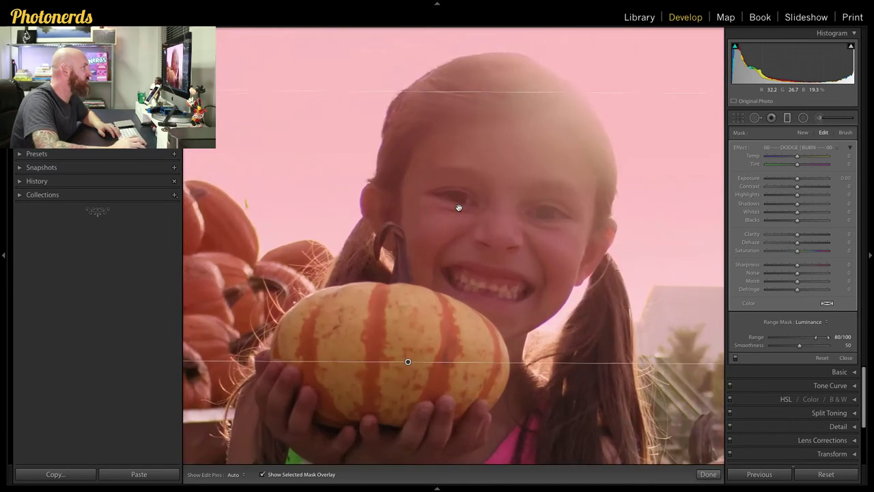
{"action": "left_click_drag", "start_coordinate": [444, 153], "coordinate": [464, 236]}
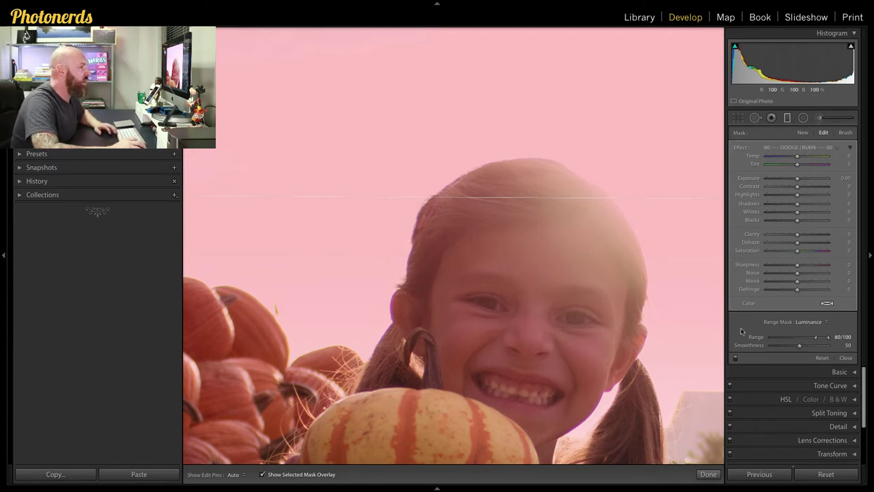
{"action": "left_click_drag", "start_coordinate": [796, 346], "coordinate": [786, 346]}
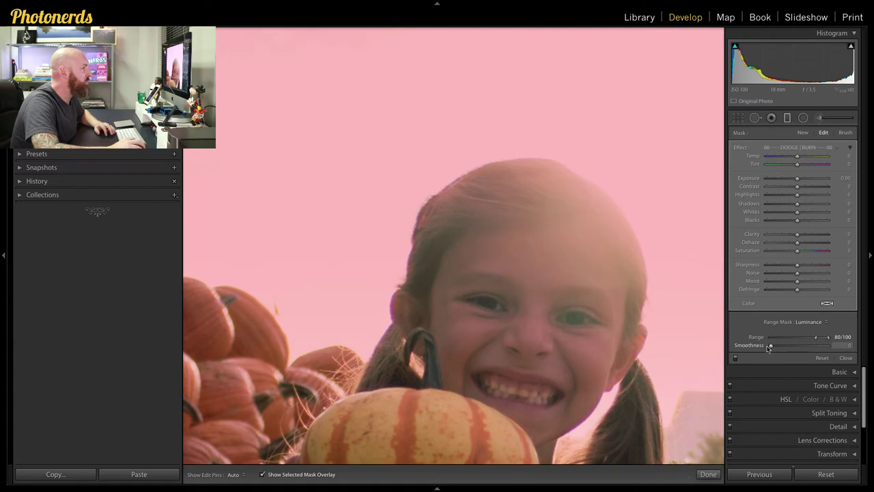
{"action": "left_click_drag", "start_coordinate": [768, 347], "coordinate": [824, 349]}
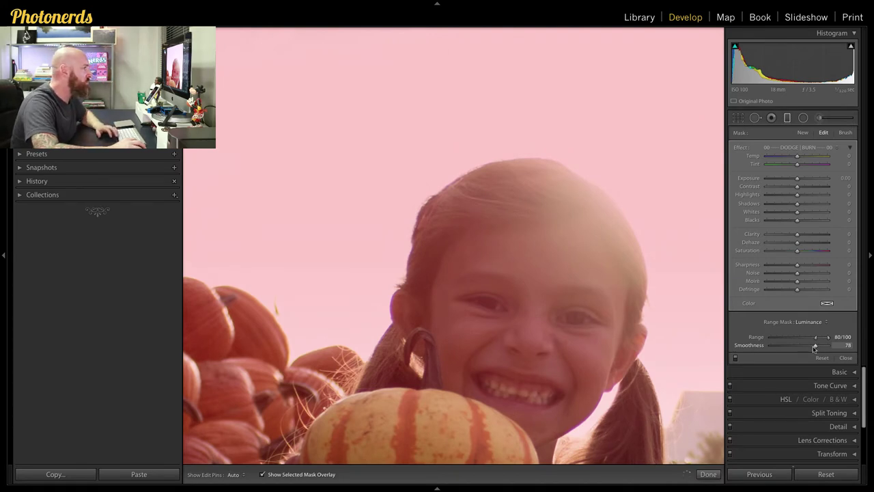
{"action": "left_click_drag", "start_coordinate": [805, 349], "coordinate": [795, 349]}
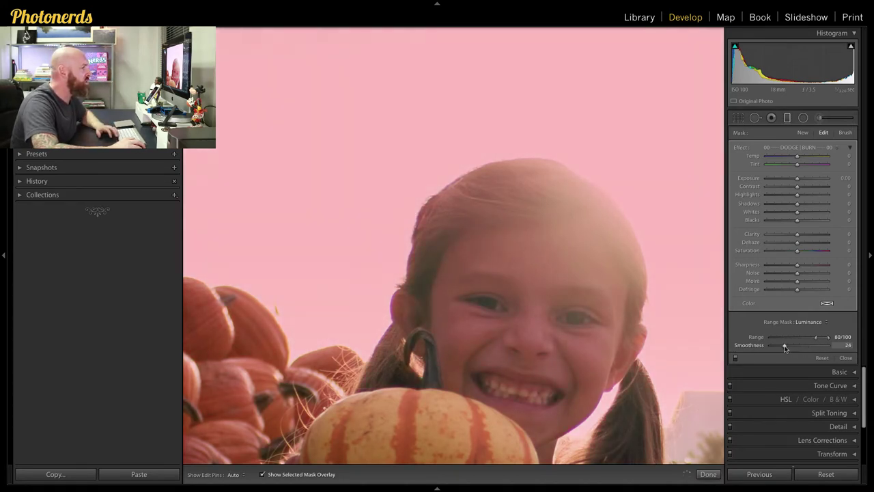
{"action": "left_click_drag", "start_coordinate": [776, 348], "coordinate": [779, 348]}
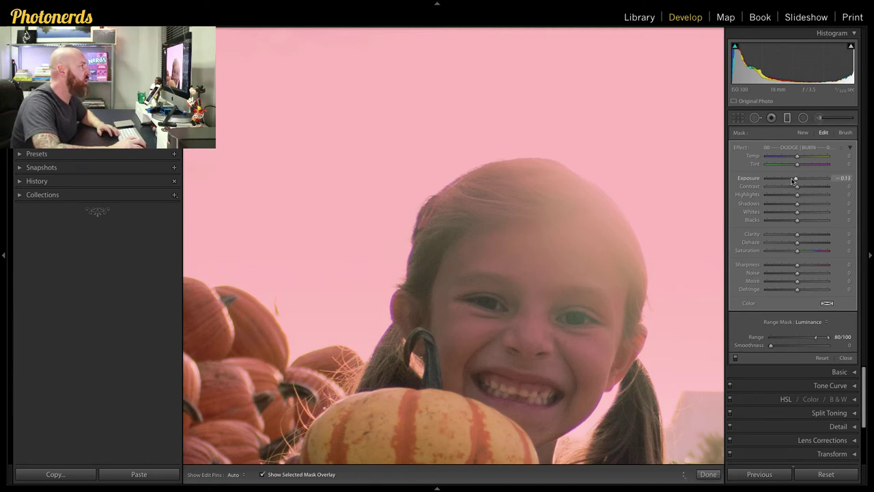
- Darken the sky with the filter's exposure at -2.94, refining the luminance range to 94/100 and smoothness to 52
{"action": "left_click_drag", "start_coordinate": [782, 180], "coordinate": [777, 181]}
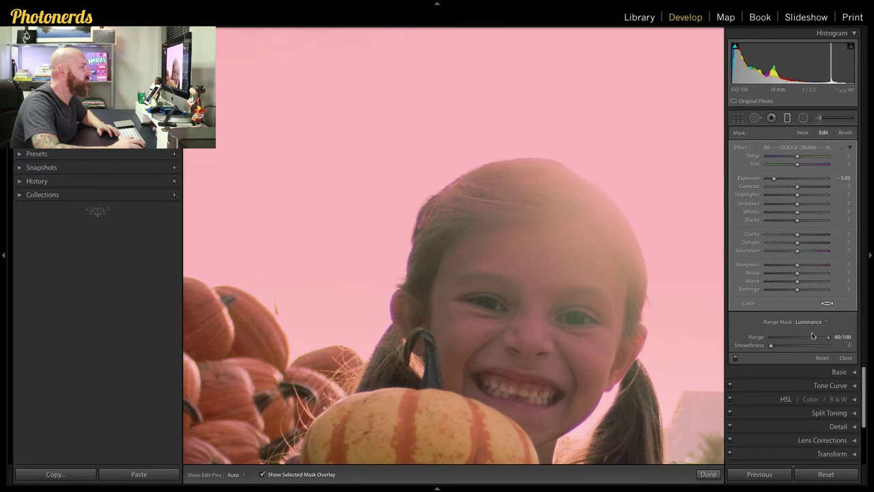
{"action": "left_click_drag", "start_coordinate": [818, 337], "coordinate": [821, 337]}
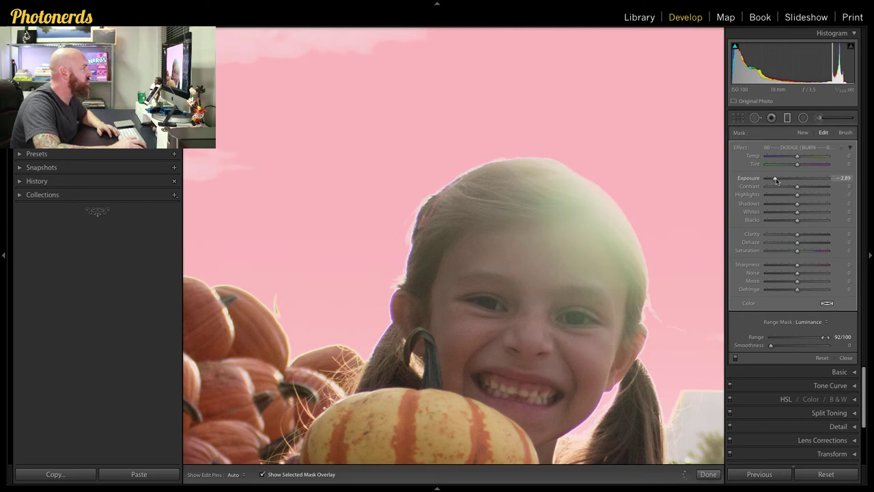
{"action": "left_click_drag", "start_coordinate": [776, 180], "coordinate": [776, 180]}
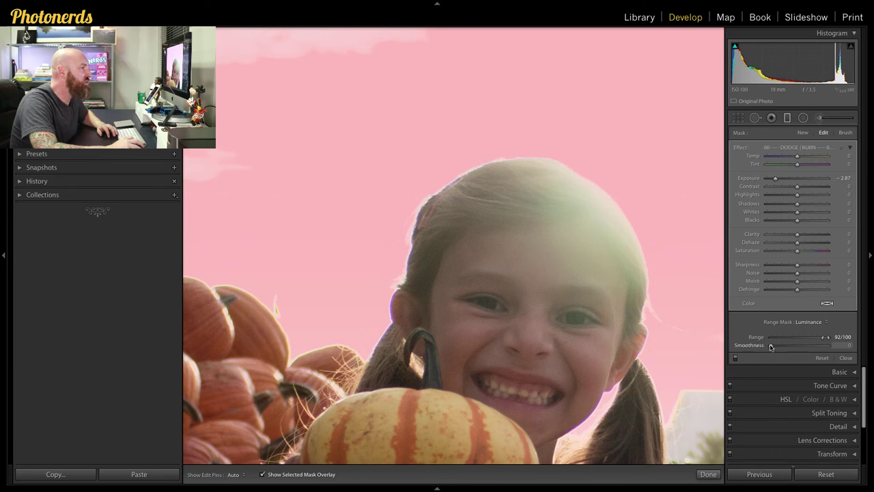
{"action": "left_click_drag", "start_coordinate": [772, 347], "coordinate": [791, 347]}
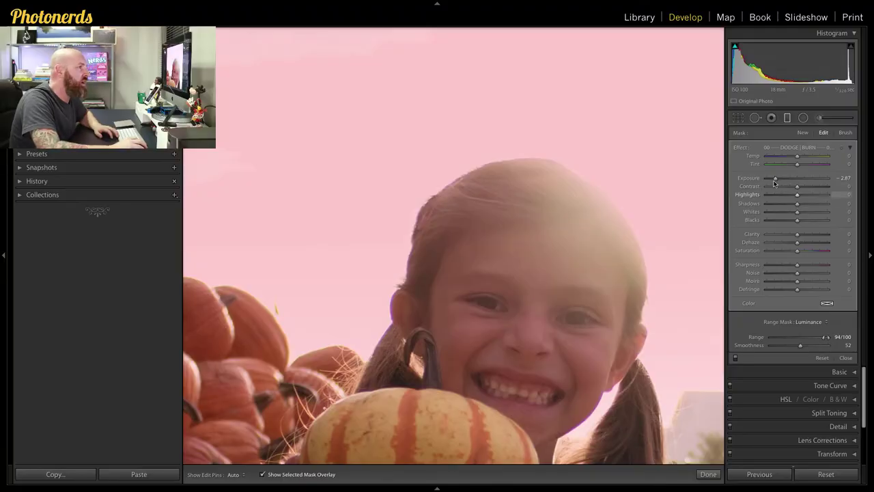
{"action": "left_click_drag", "start_coordinate": [774, 183], "coordinate": [776, 182]}
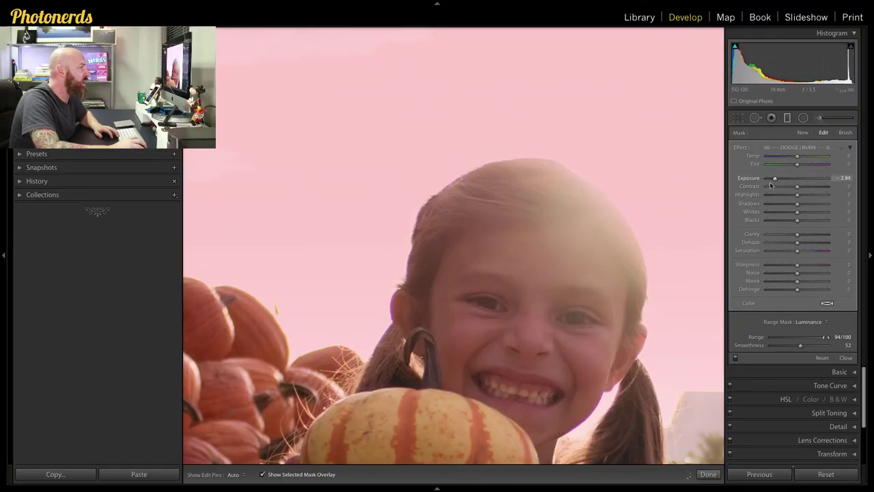
- Hide the mask overlay and compare the whole photo before and after the sky adjustment
{"action": "left_click", "coordinate": [548, 316]}
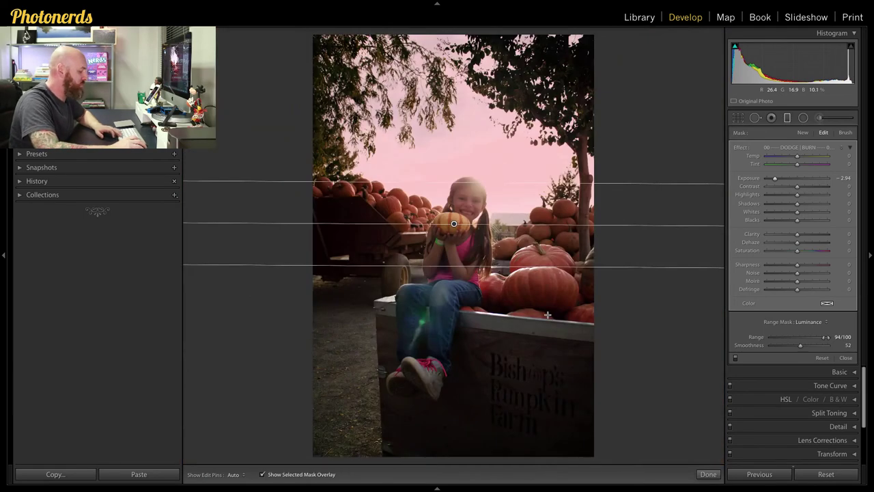
{"action": "key", "text": "o"}
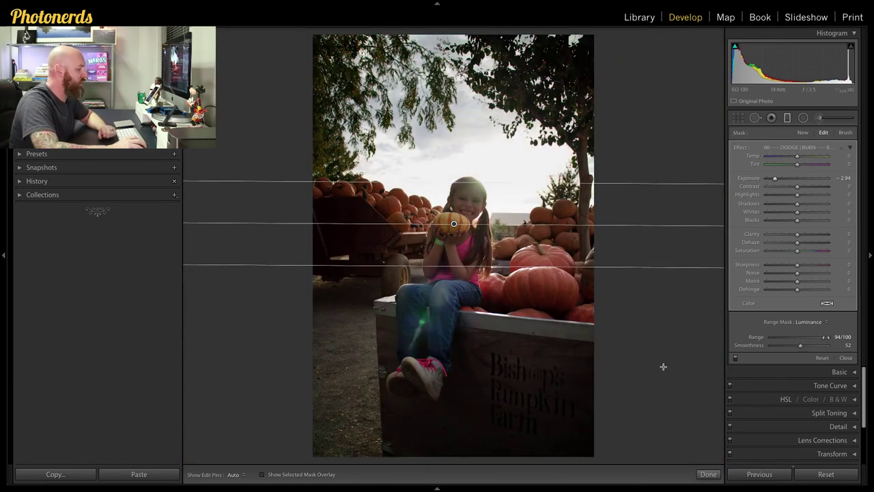
{"action": "key", "text": "backslash"}
{"action": "key", "text": "backslash"}
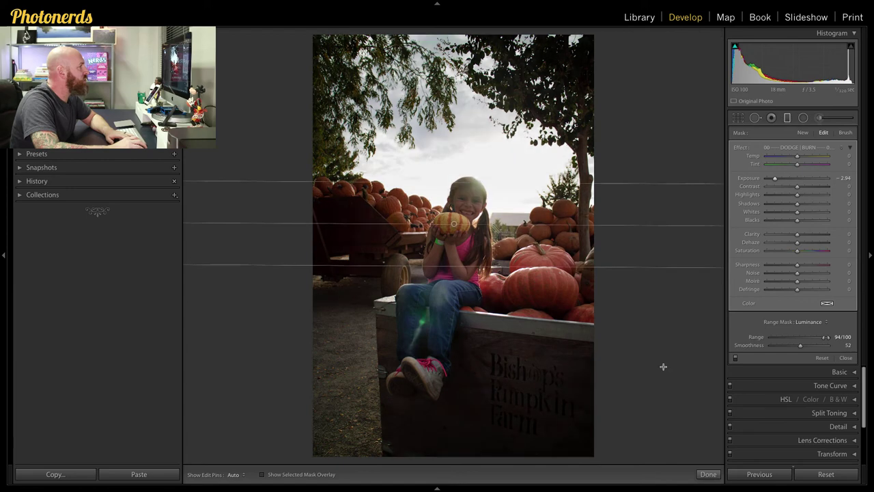
{"action": "key", "text": "backslash"}
{"action": "key", "text": "backslash"}
{"action": "key", "text": "backslash"}
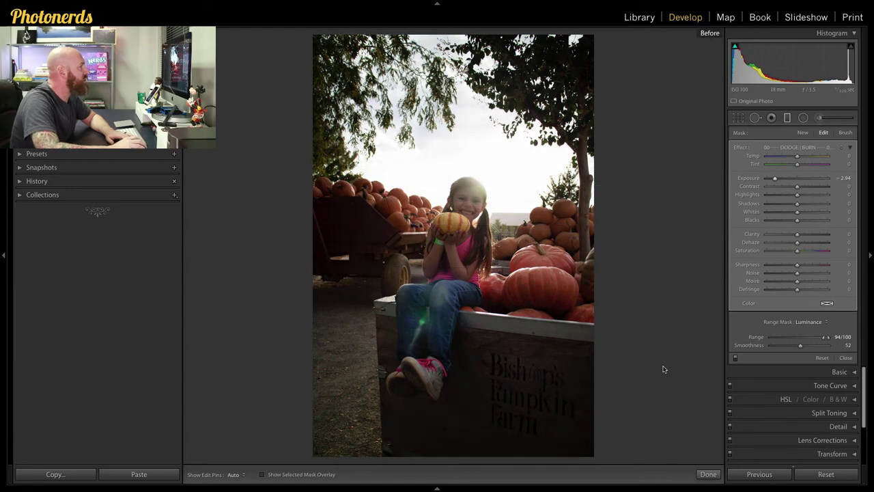
{"action": "key", "text": "backslash"}
{"action": "key", "text": "backslash"}
{"action": "key", "text": "backslash"}
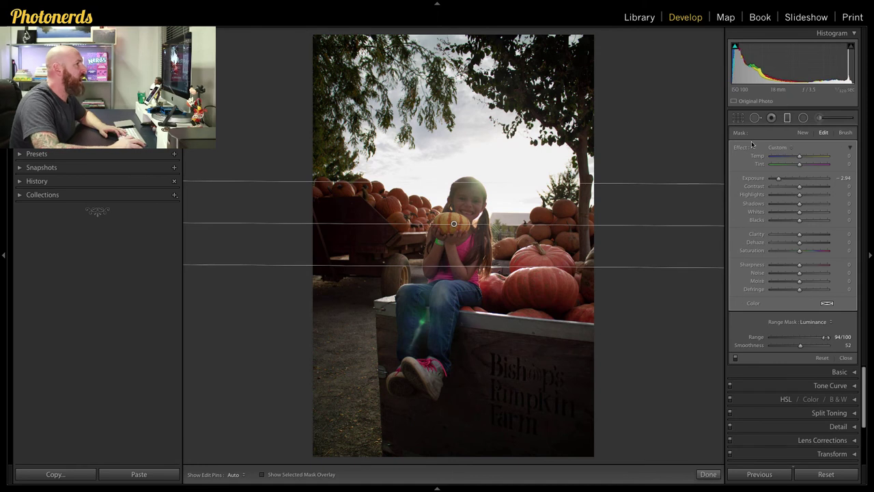
- Switch the graduated filter's mask to the Erase brush and toggle the visibility of the edit pins
{"action": "left_click", "coordinate": [845, 133]}
{"action": "left_click", "coordinate": [845, 134]}
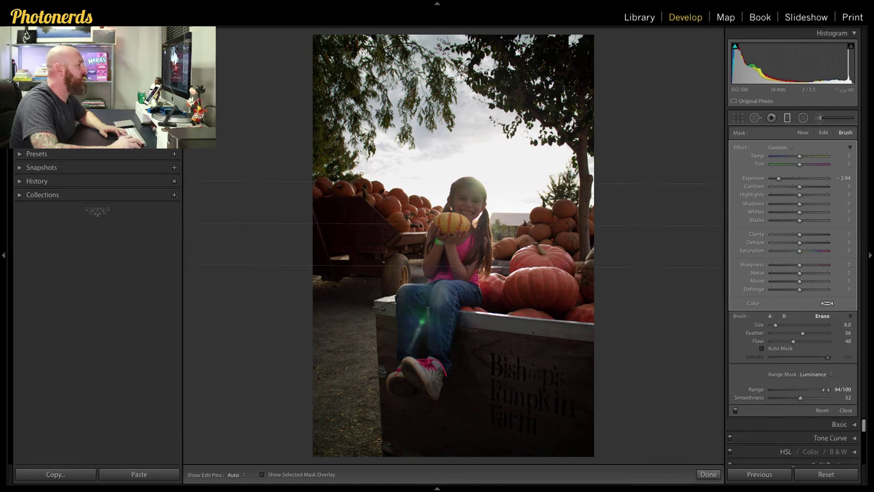
{"action": "key", "text": "h"}
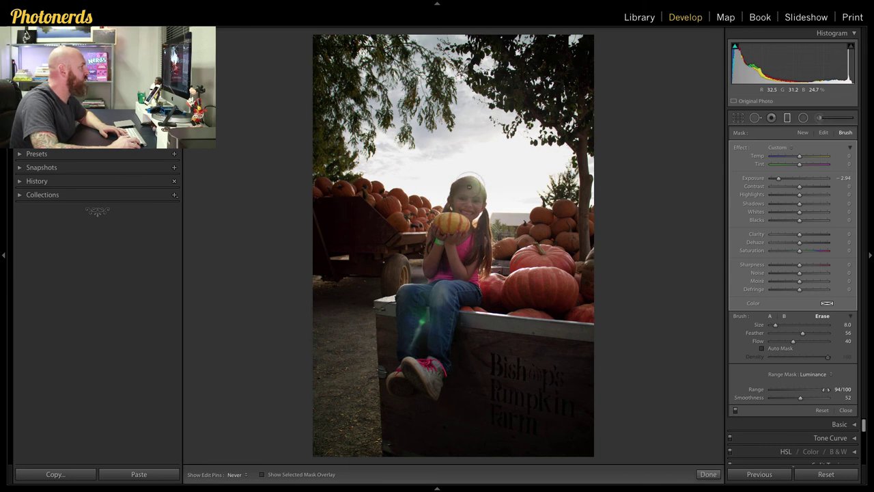
{"action": "key", "text": "h"}
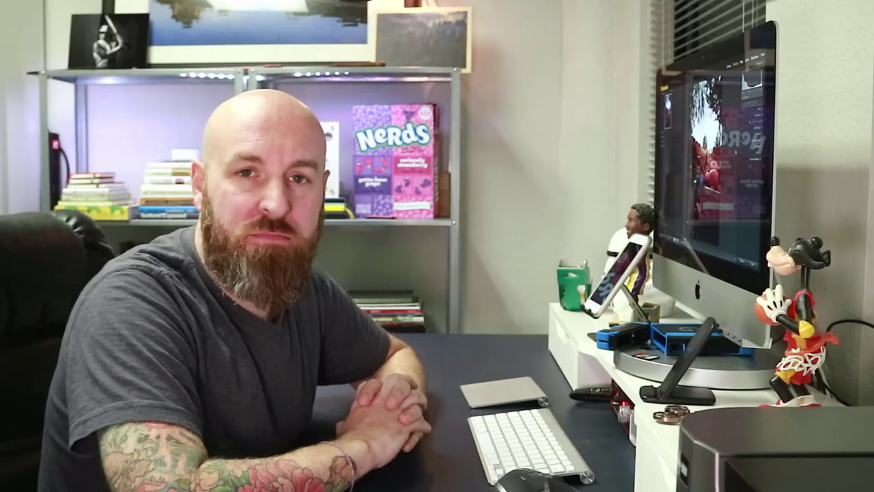